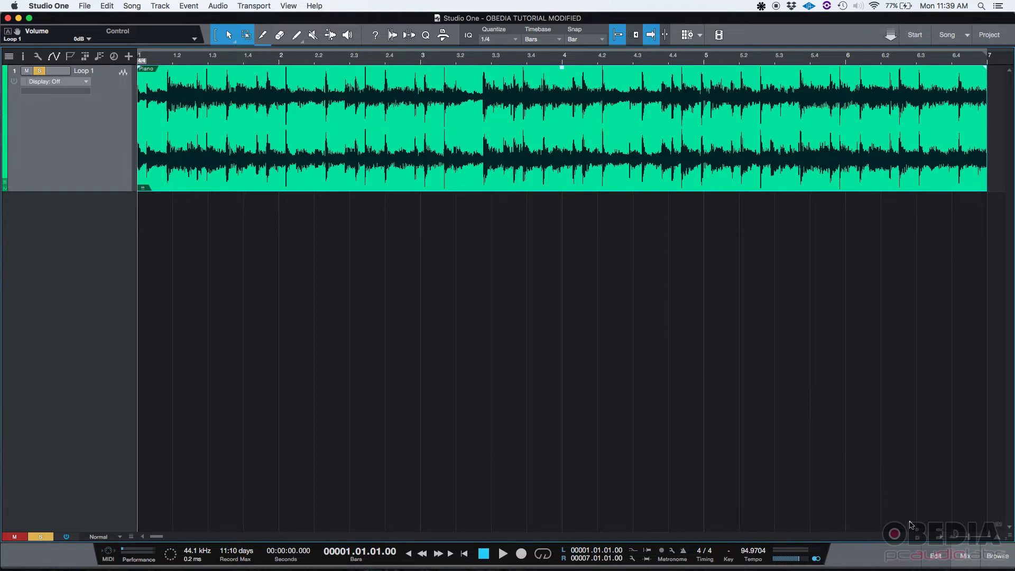
# - Open and widen the browser, step through Instruments, Effects, Loops, Files, Cloud and Pool, then return Home
pyautogui.click(999, 556)
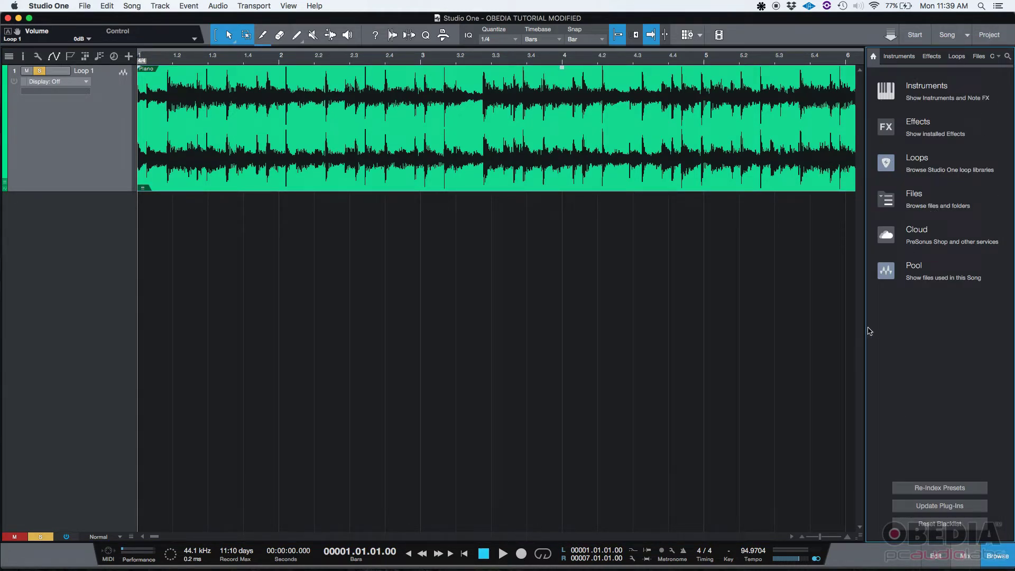
pyautogui.moveTo(865, 328); pyautogui.dragTo(799, 311)
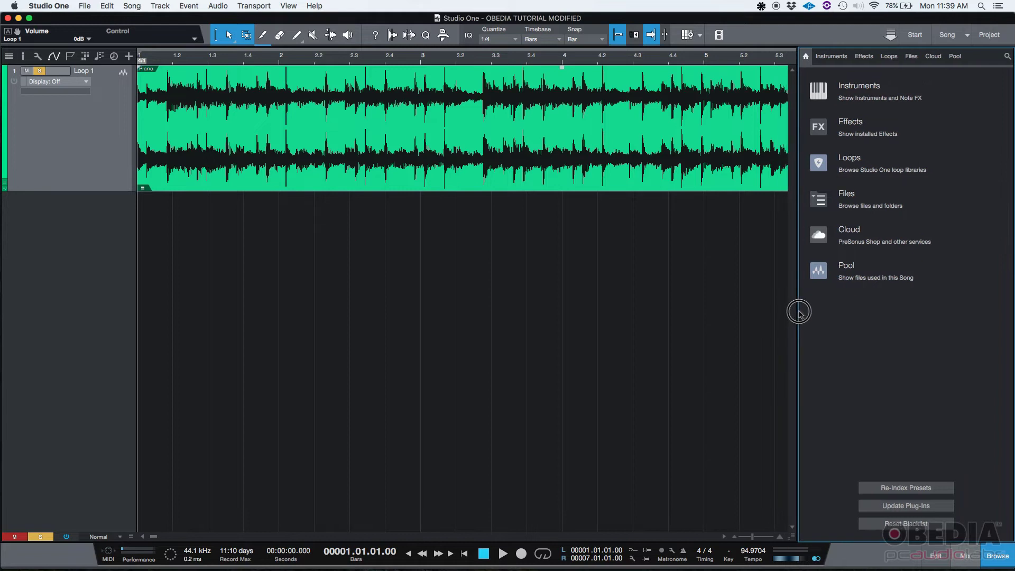
pyautogui.click(831, 56)
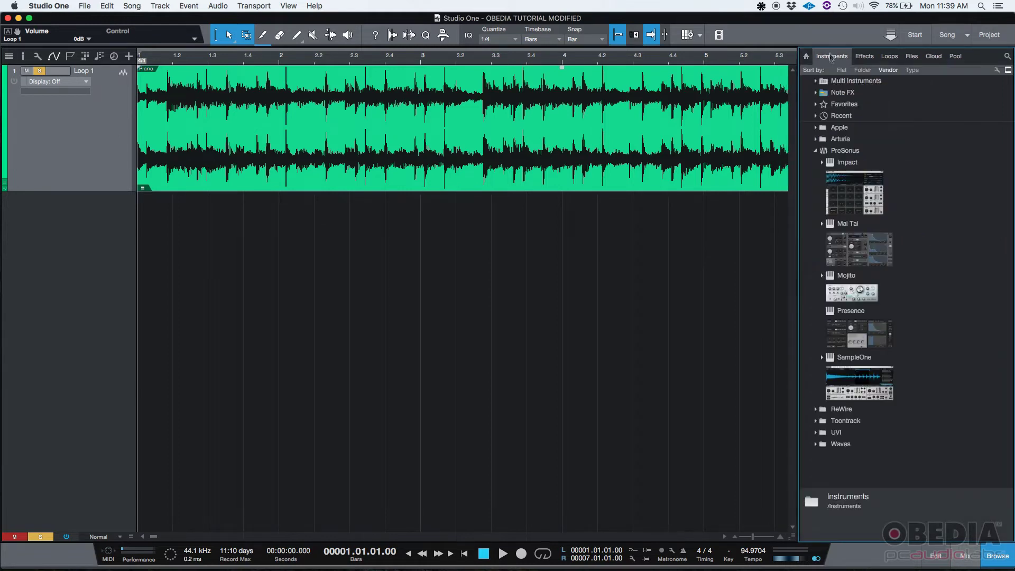
pyautogui.click(864, 56)
pyautogui.click(889, 56)
pyautogui.click(912, 56)
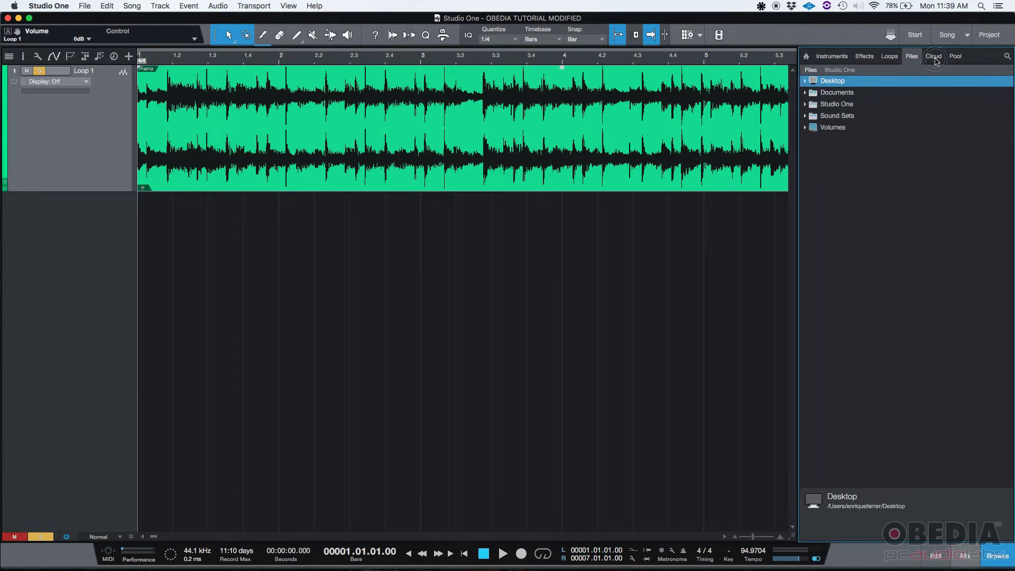
pyautogui.click(934, 56)
pyautogui.click(956, 56)
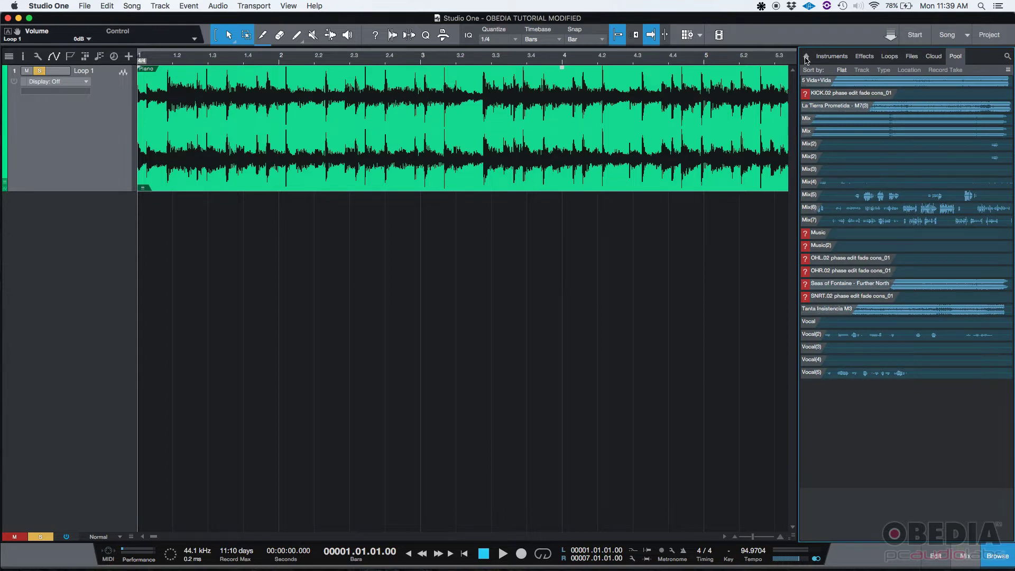
pyautogui.click(806, 56)
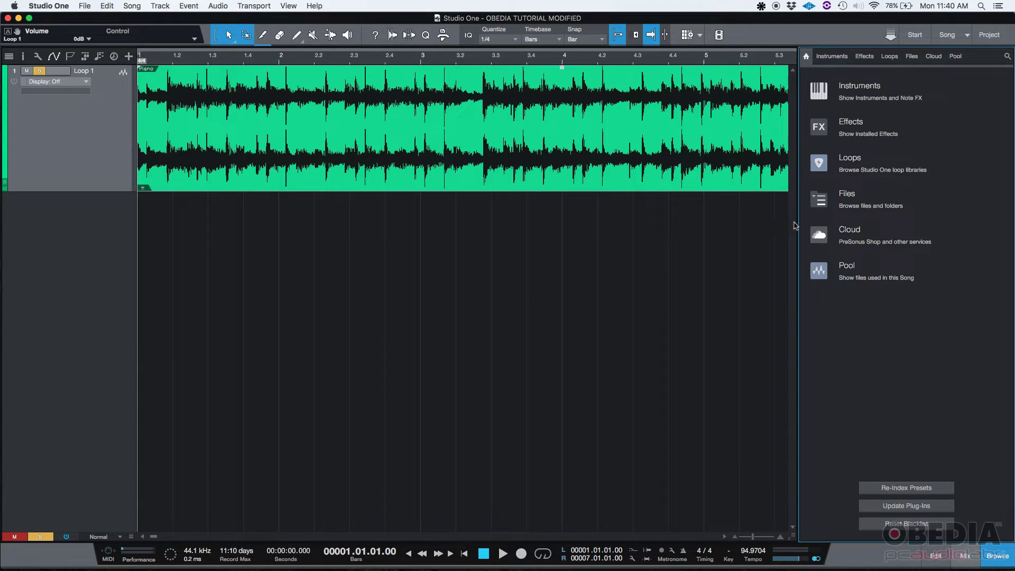
# - Stretch the browser across the window and back, close it, then bring up the mix console
pyautogui.moveTo(801, 226); pyautogui.dragTo(91, 207)
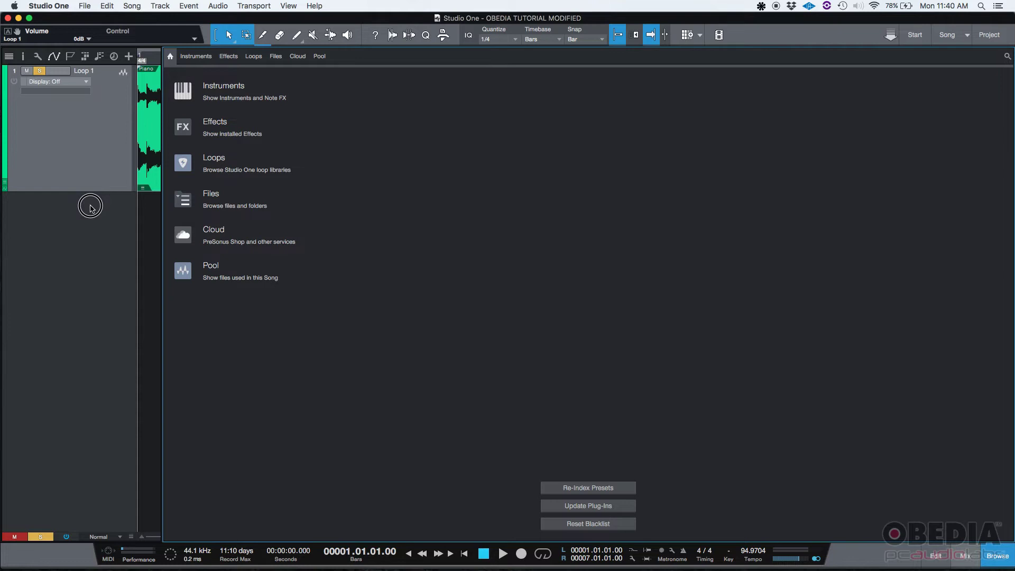
pyautogui.moveTo(90, 207); pyautogui.dragTo(834, 231)
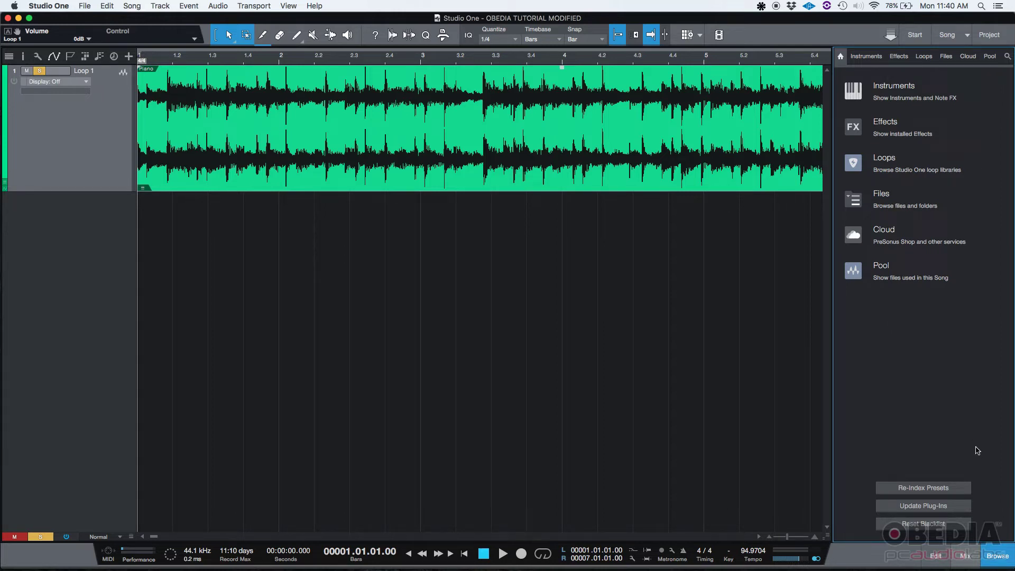
pyautogui.click(994, 555)
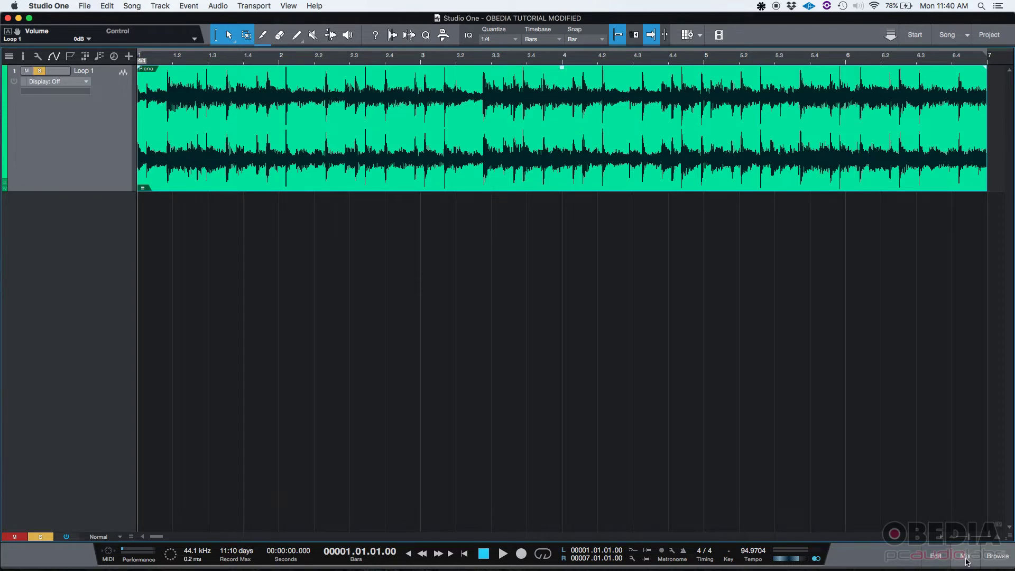
pyautogui.click(964, 556)
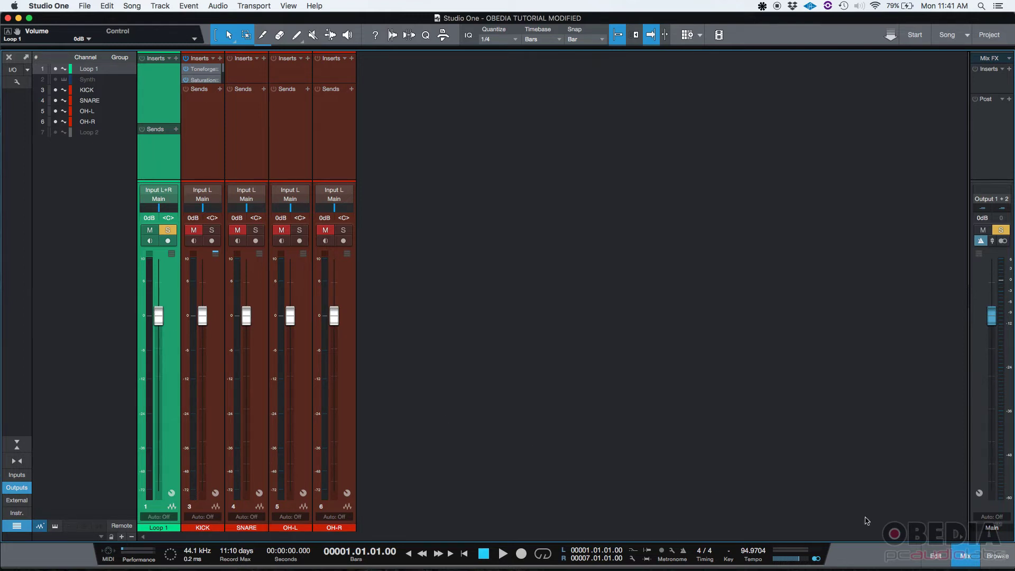
# - Drag the mixer down to reveal the arrange view, then toggle Mix repeatedly, ending hidden
pyautogui.moveTo(552, 51); pyautogui.dragTo(550, 304)
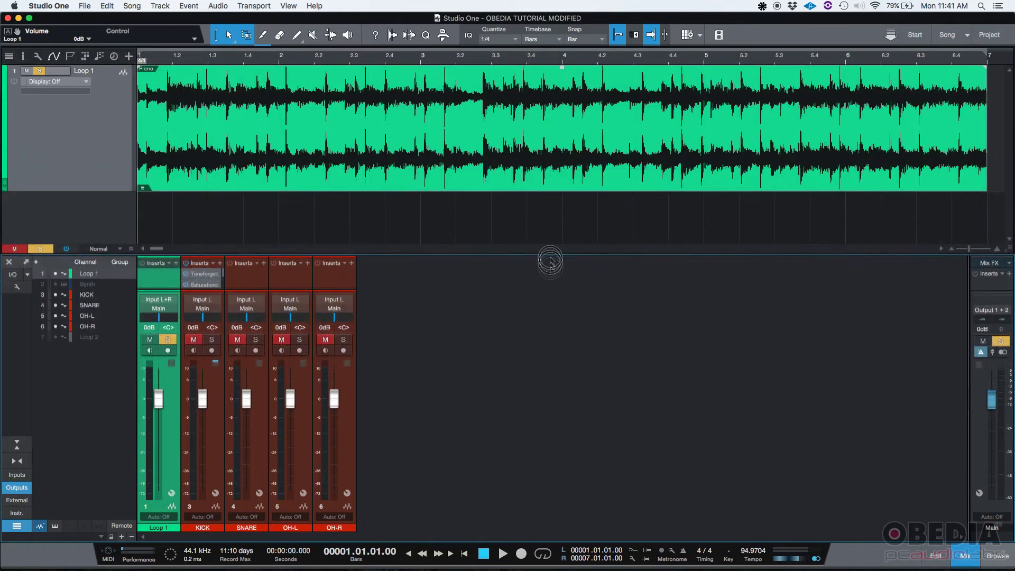
pyautogui.moveTo(550, 261); pyautogui.dragTo(556, 273)
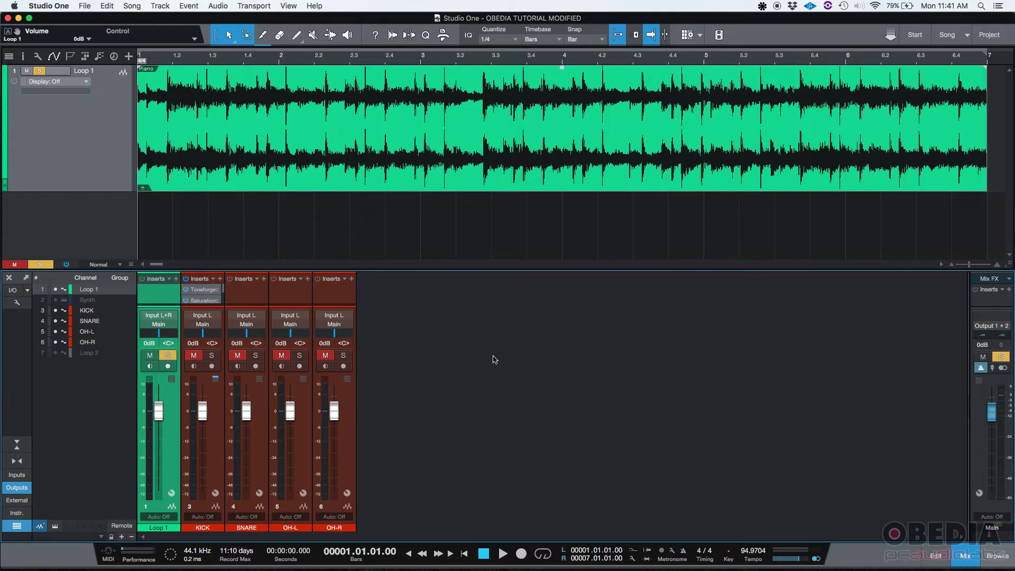
pyautogui.click(966, 559)
pyautogui.click(967, 559)
pyautogui.click(967, 559)
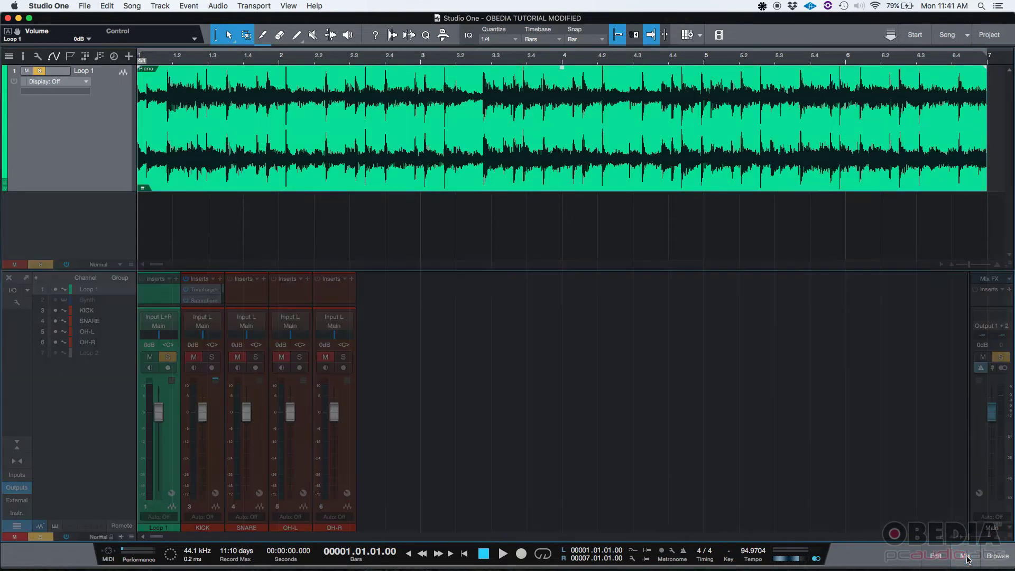
pyautogui.click(966, 559)
pyautogui.click(966, 559)
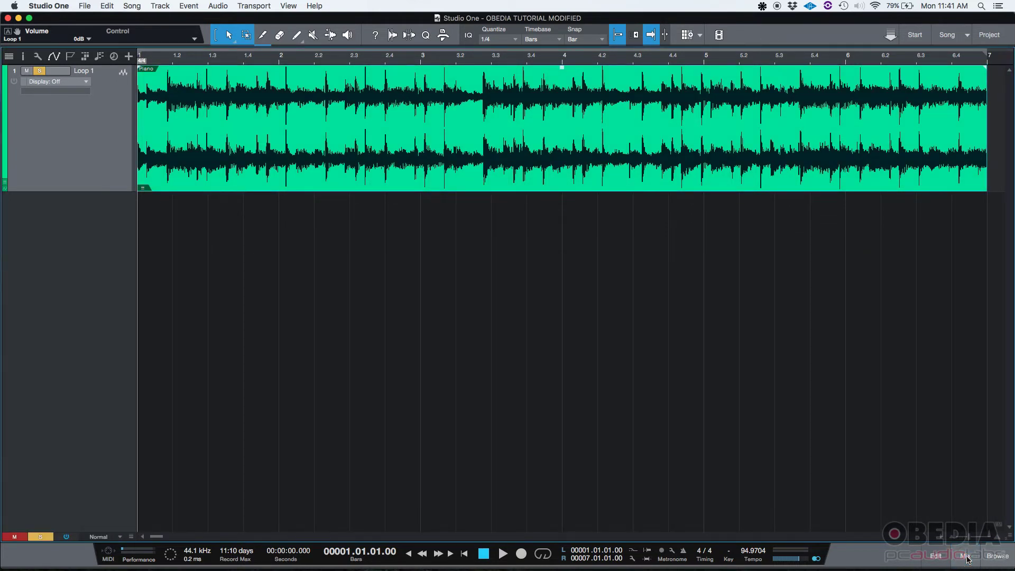
pyautogui.click(966, 559)
pyautogui.click(966, 559)
pyautogui.click(935, 555)
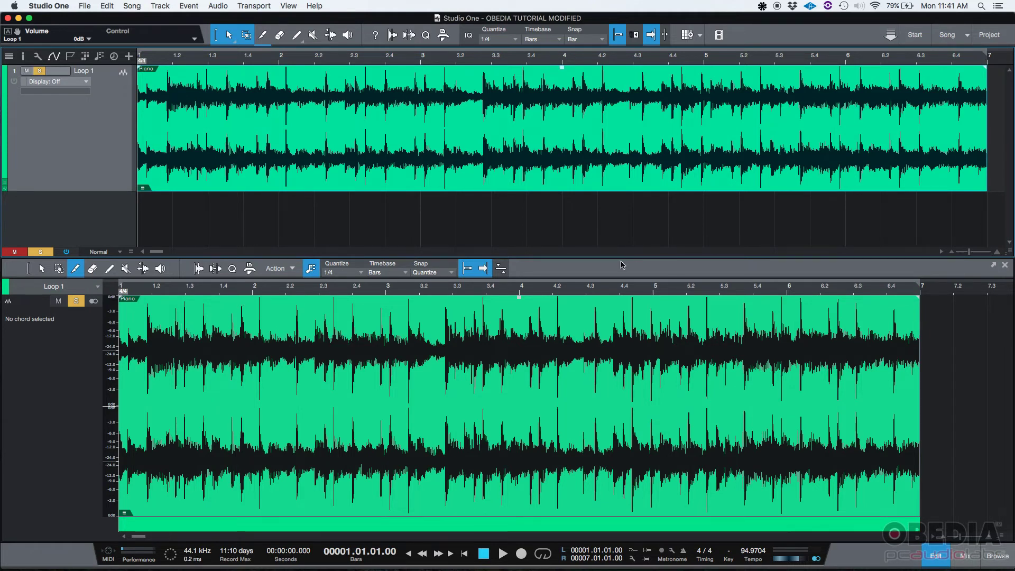
pyautogui.moveTo(620, 259); pyautogui.dragTo(598, 250)
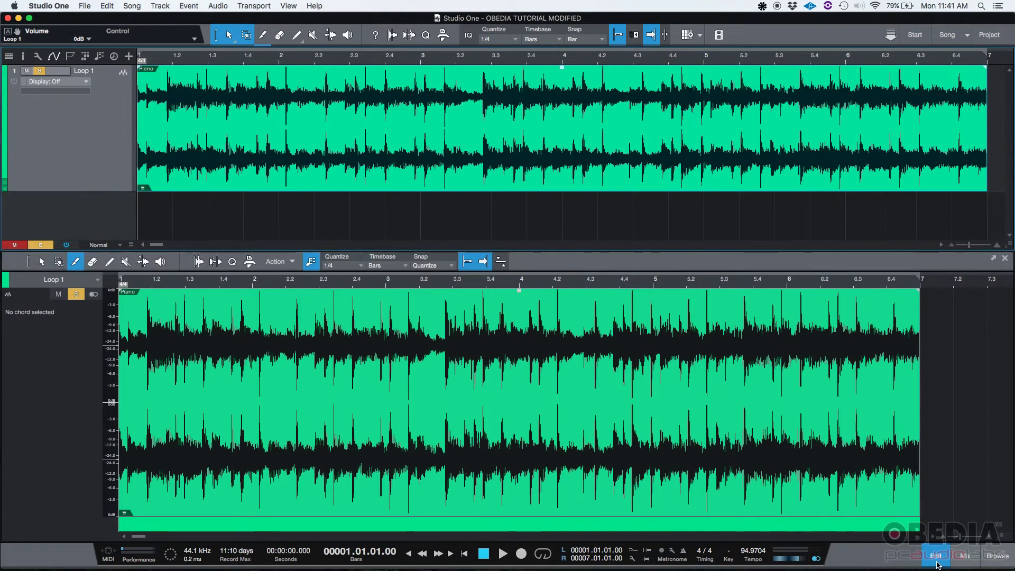
pyautogui.click(936, 555)
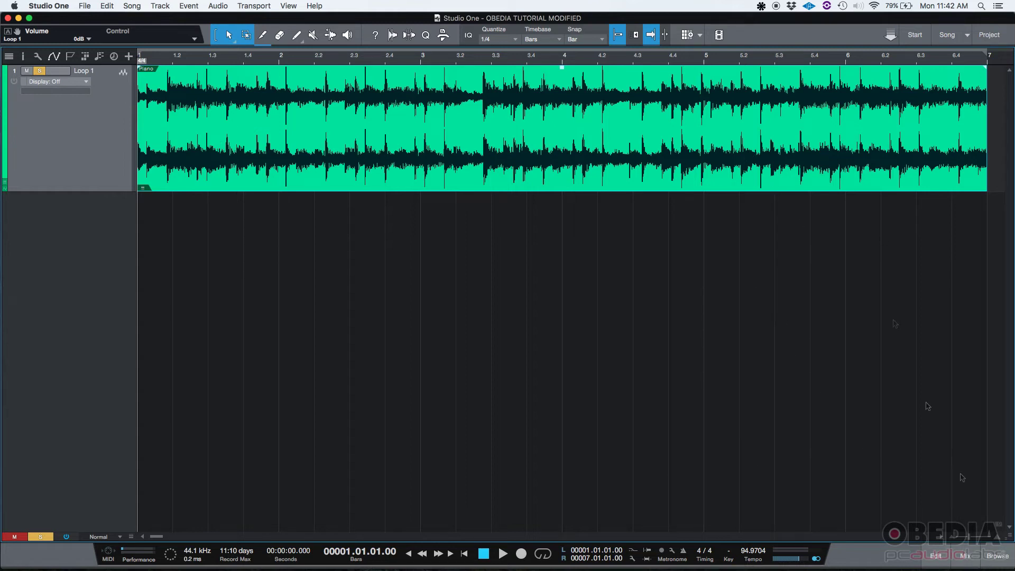
# - Expand the mix console to full window, hide it, and briefly show the audio editor
pyautogui.click(966, 559)
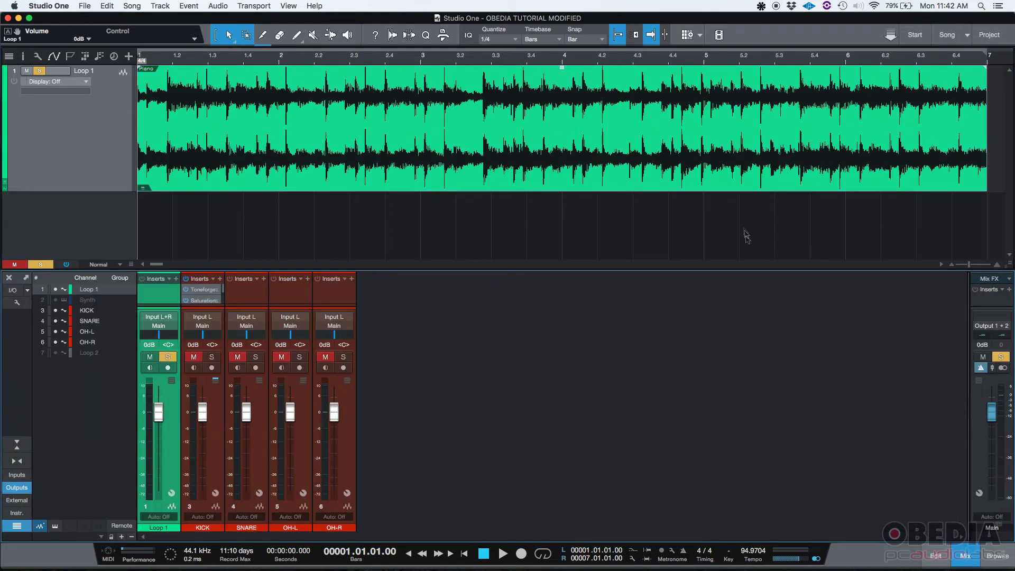
pyautogui.click(707, 50)
pyautogui.moveTo(703, 268); pyautogui.dragTo(693, 25)
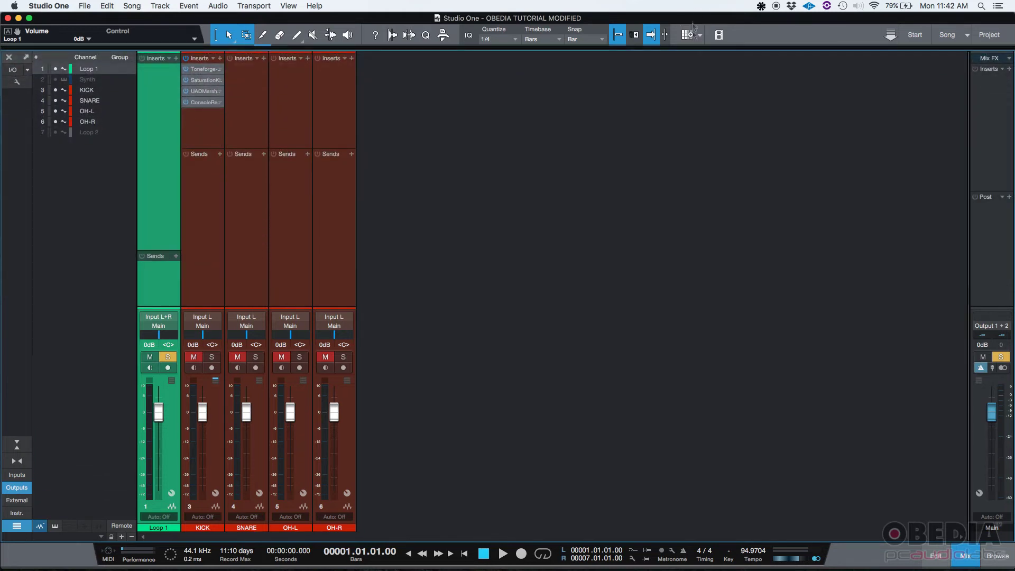
pyautogui.click(963, 553)
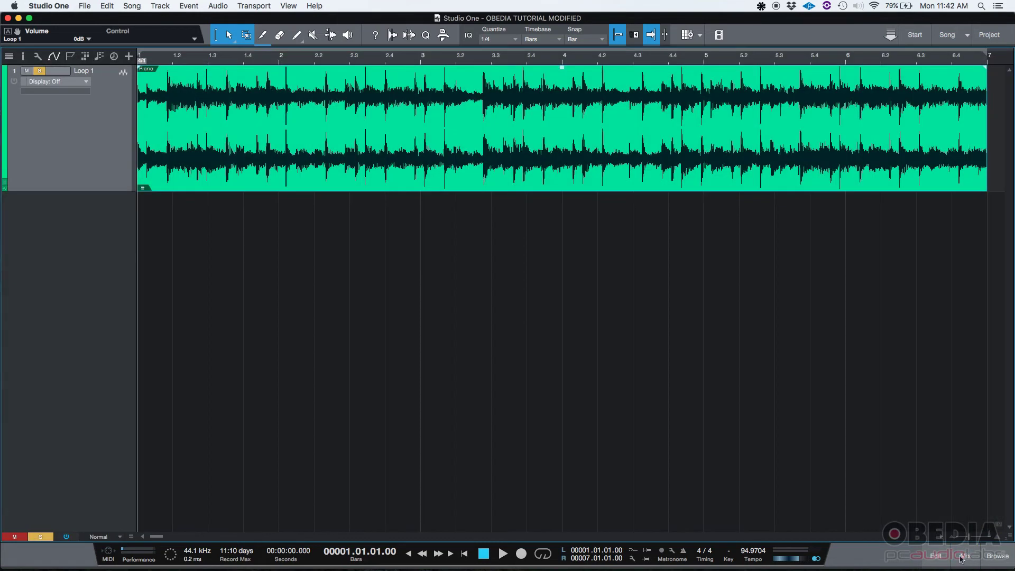
pyautogui.click(937, 557)
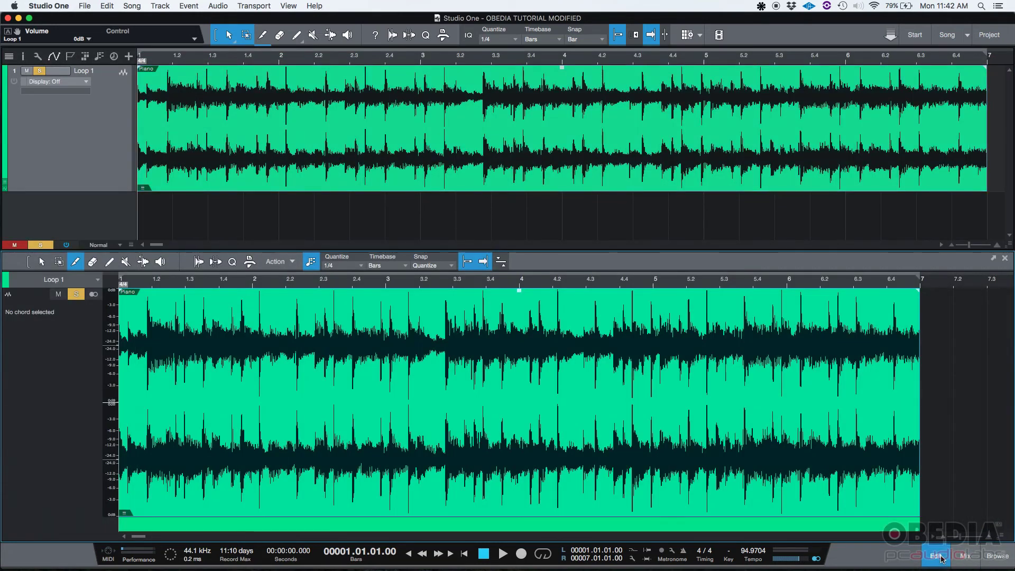
pyautogui.click(942, 559)
# - Open the browser panel, make it narrower, then close it again
pyautogui.click(1004, 560)
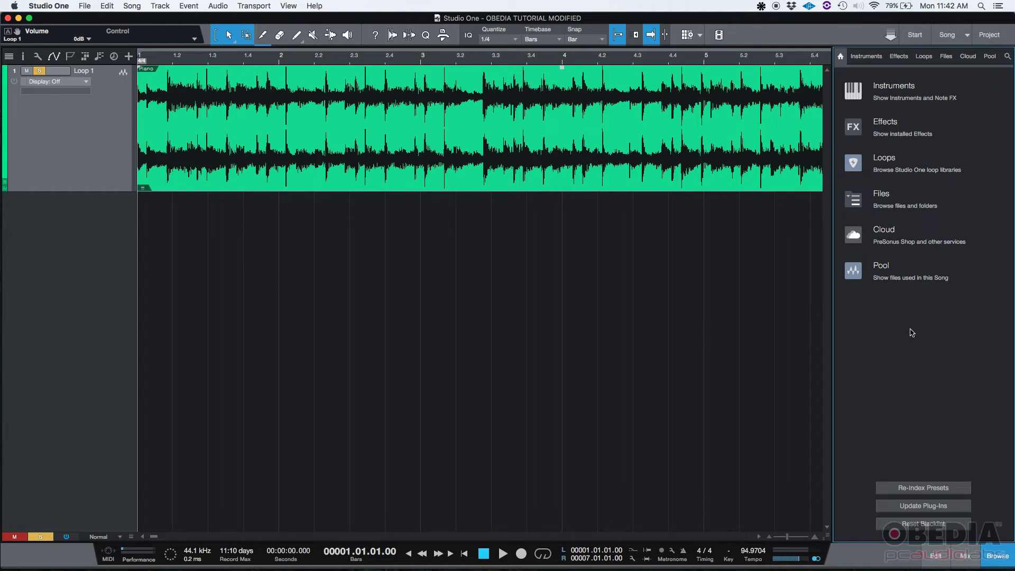
pyautogui.click(1001, 561)
pyautogui.click(1000, 560)
pyautogui.moveTo(834, 320); pyautogui.dragTo(902, 290)
pyautogui.click(997, 555)
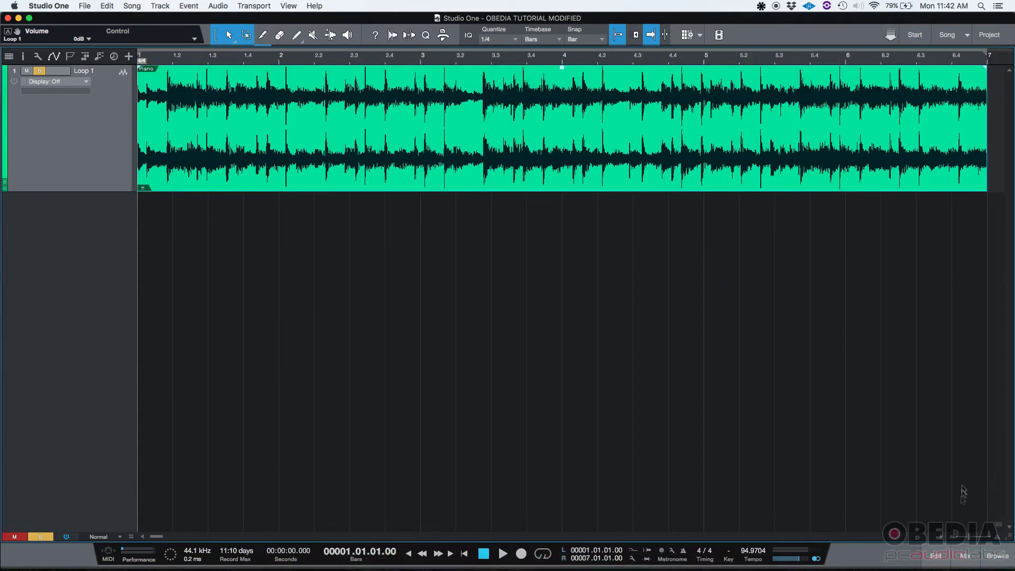
# - Show the mixer below the arrange view with a widened browser alongside
pyautogui.click(965, 556)
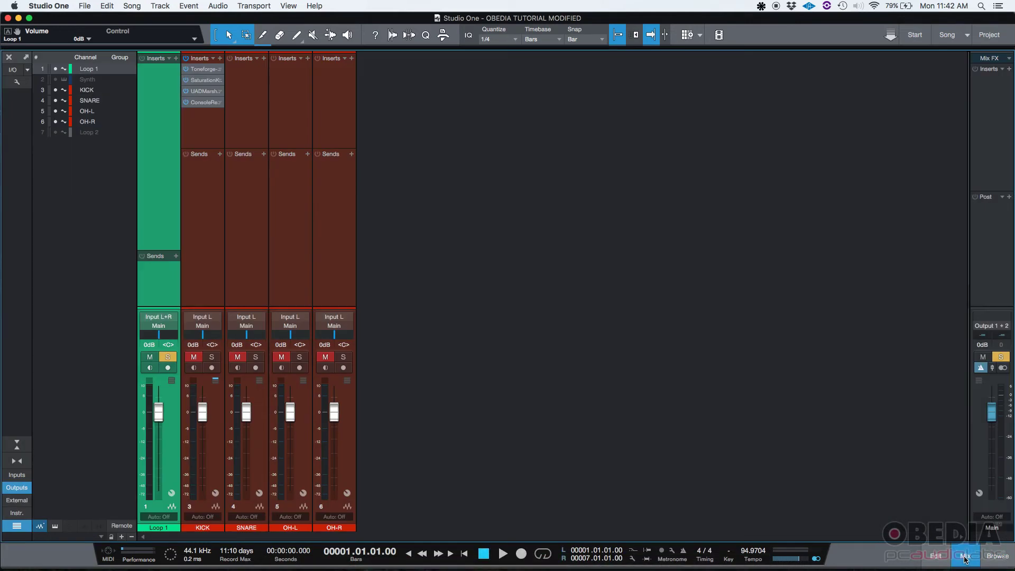
pyautogui.moveTo(671, 52); pyautogui.dragTo(665, 222)
pyautogui.click(984, 555)
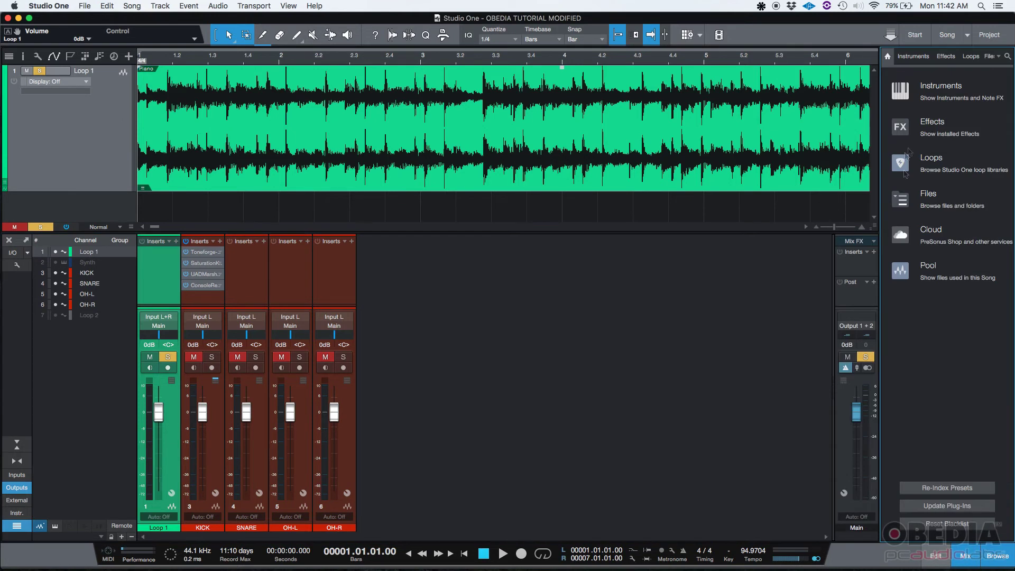
pyautogui.moveTo(877, 222); pyautogui.dragTo(804, 217)
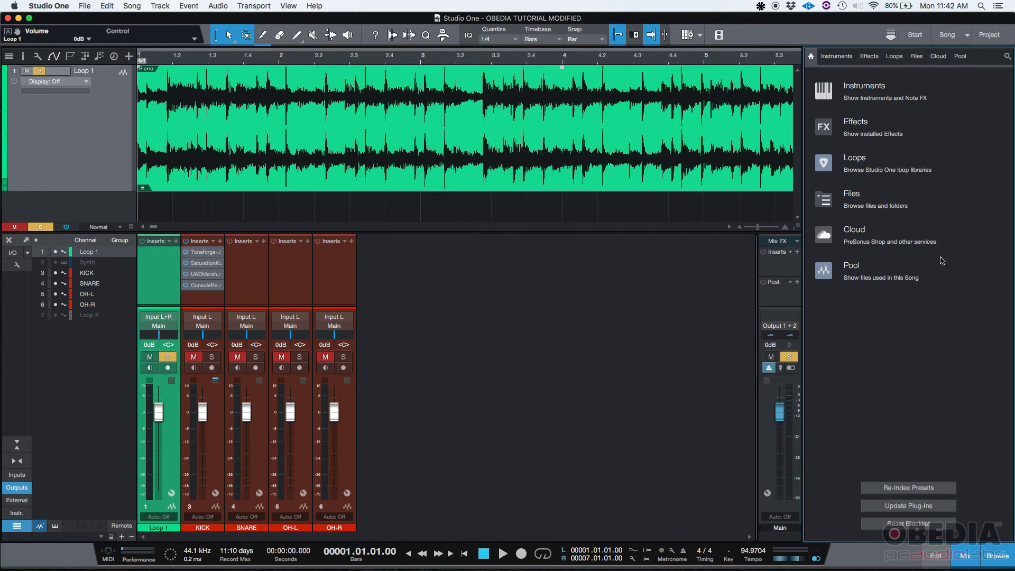
# - Switch from Studio One to another running application with Cmd+Tab
pyautogui.press('super+Tab')
pyautogui.press('super+Tab')
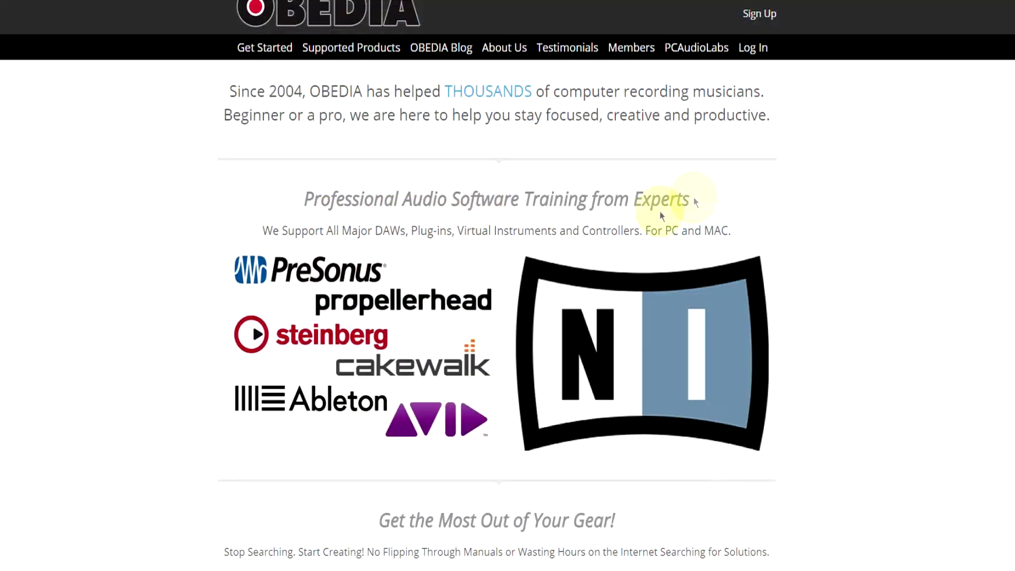
# - Scroll the OBEDIA website down to the Rates and Services pricing section
pyautogui.scroll(-15, 694, 197)
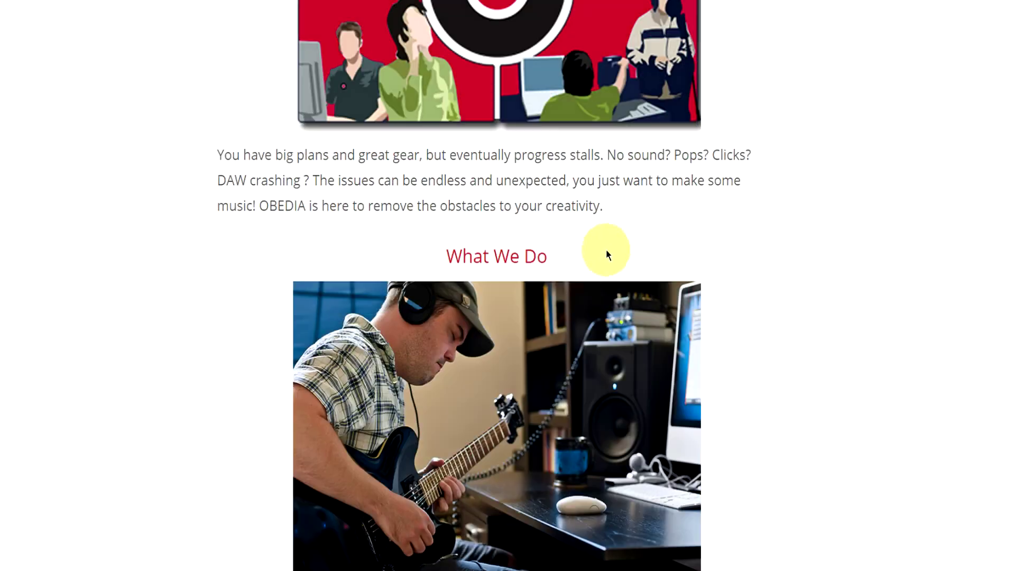
pyautogui.scroll(-10, 606, 249)
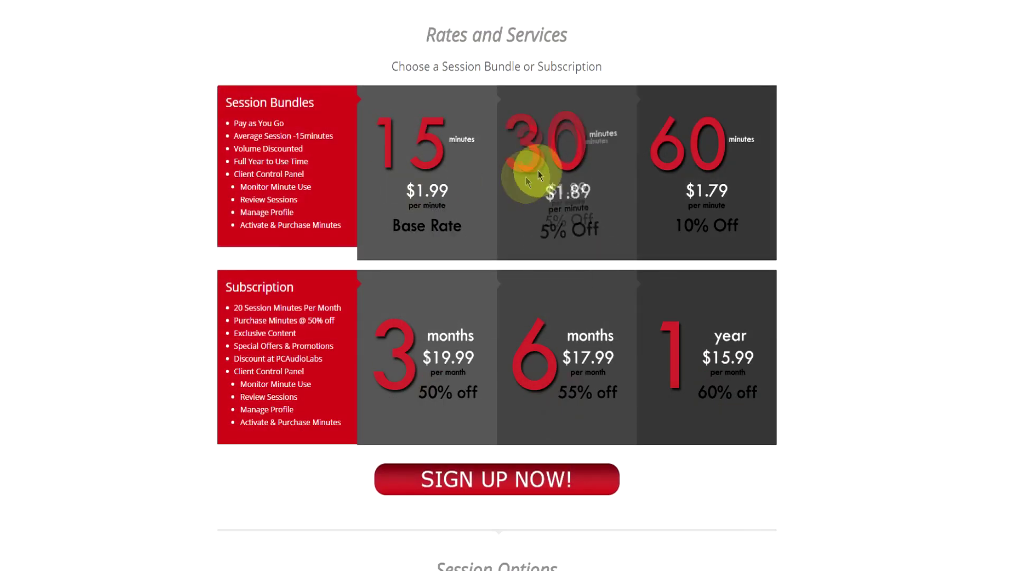